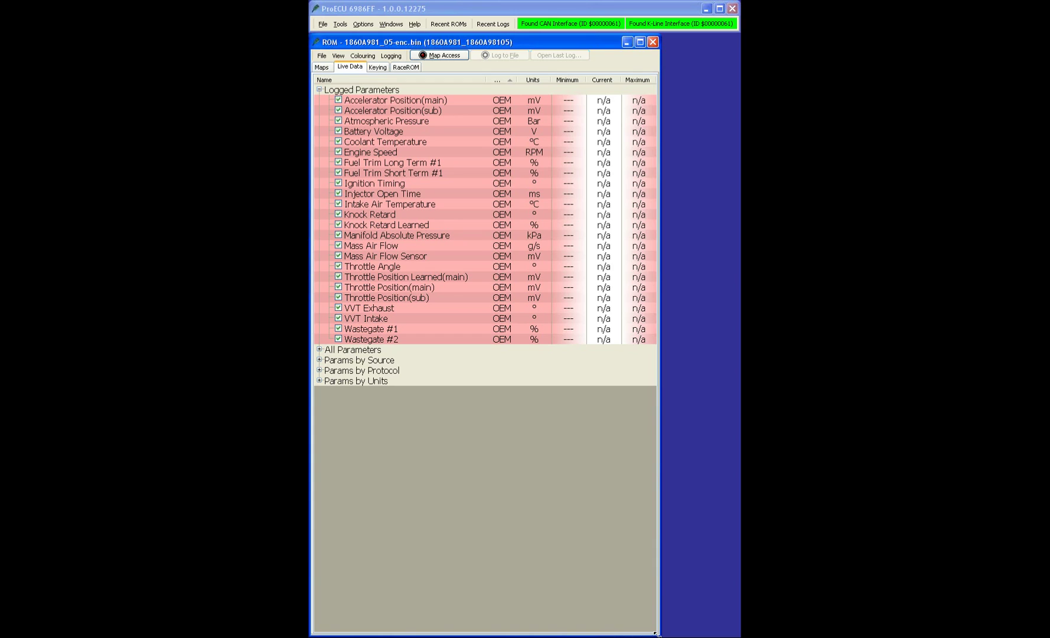
- Shorten the 1860A981_05-enc.bin ROM window, add the EcuTek RaceROM EVO feature file and check its map list
left_click_drag(655, 634, 641, 555)
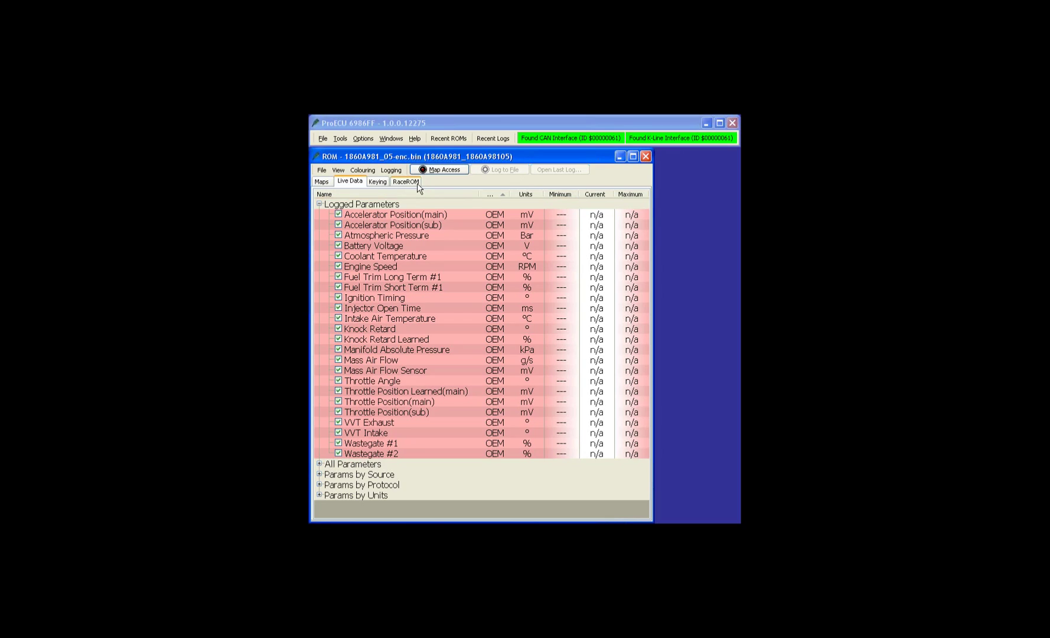
left_click(417, 184)
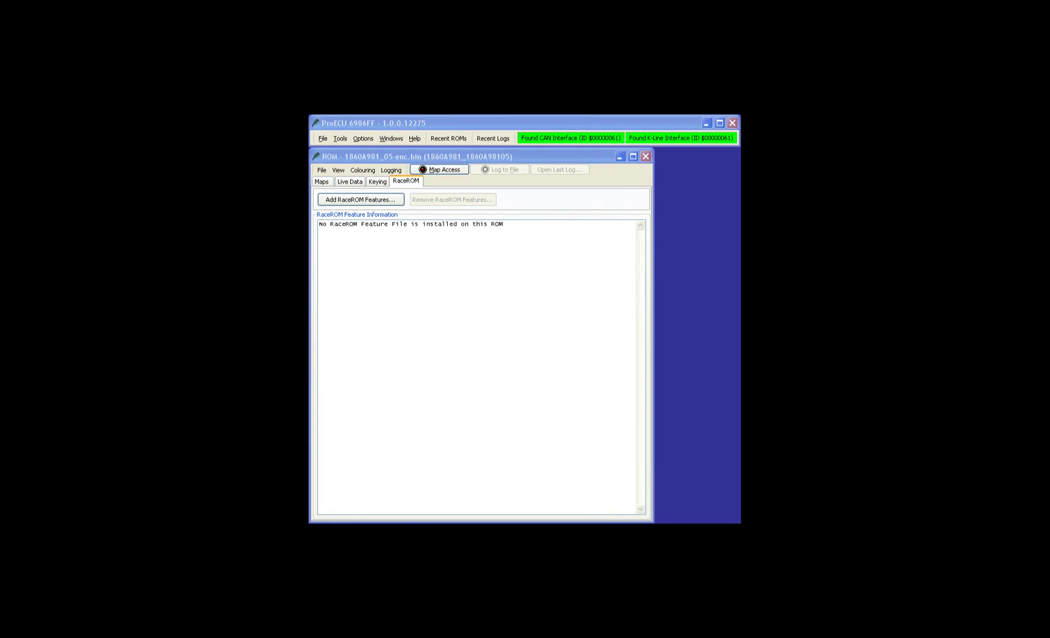
left_click_drag(726, 500, 557, 402)
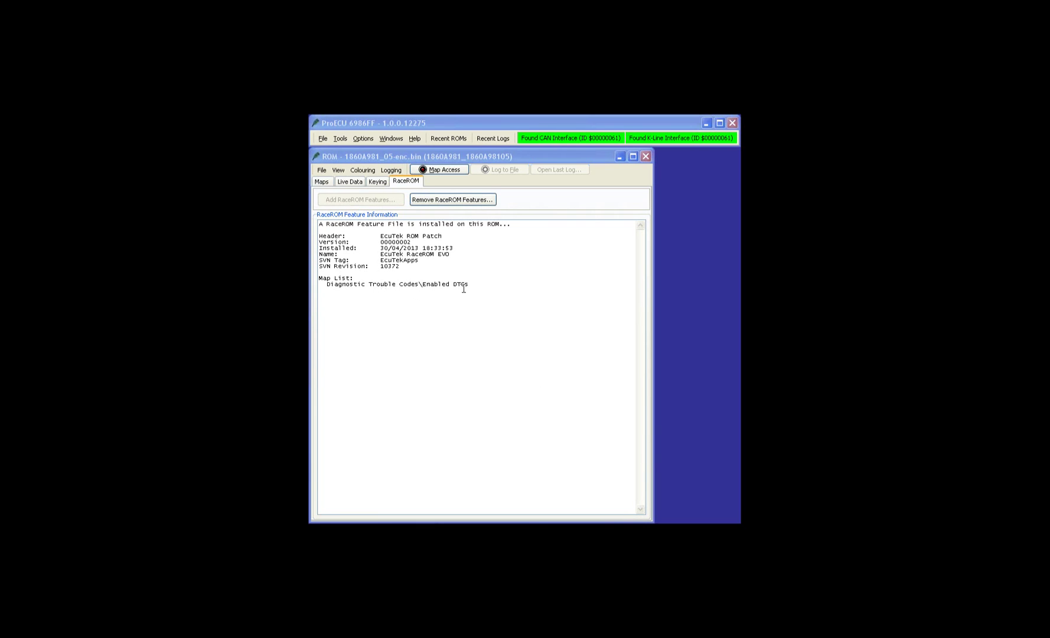
left_click_drag(478, 284, 319, 278)
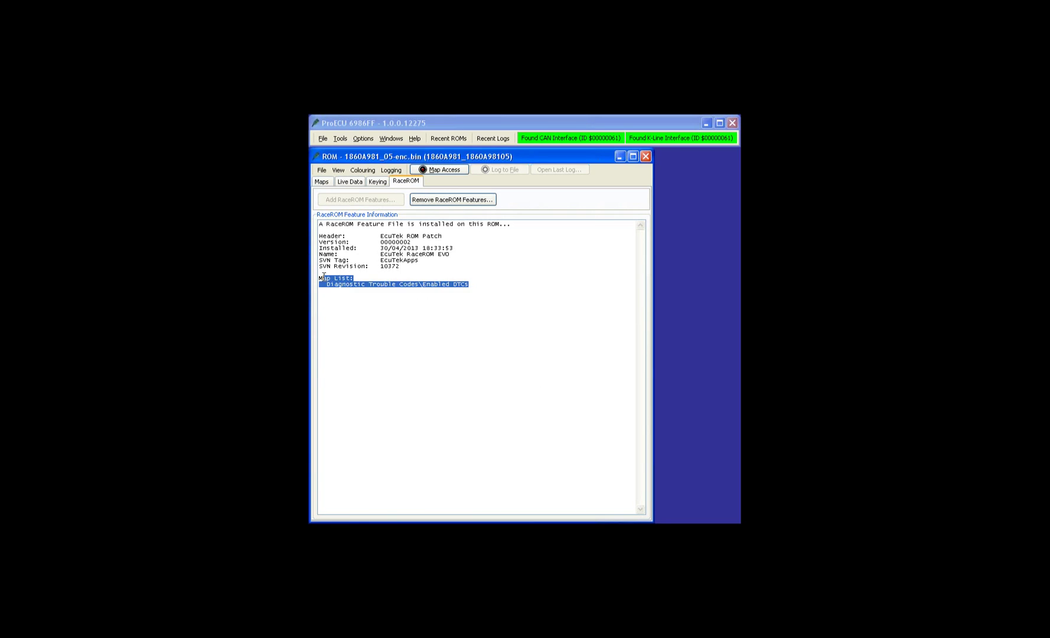
left_click(352, 295)
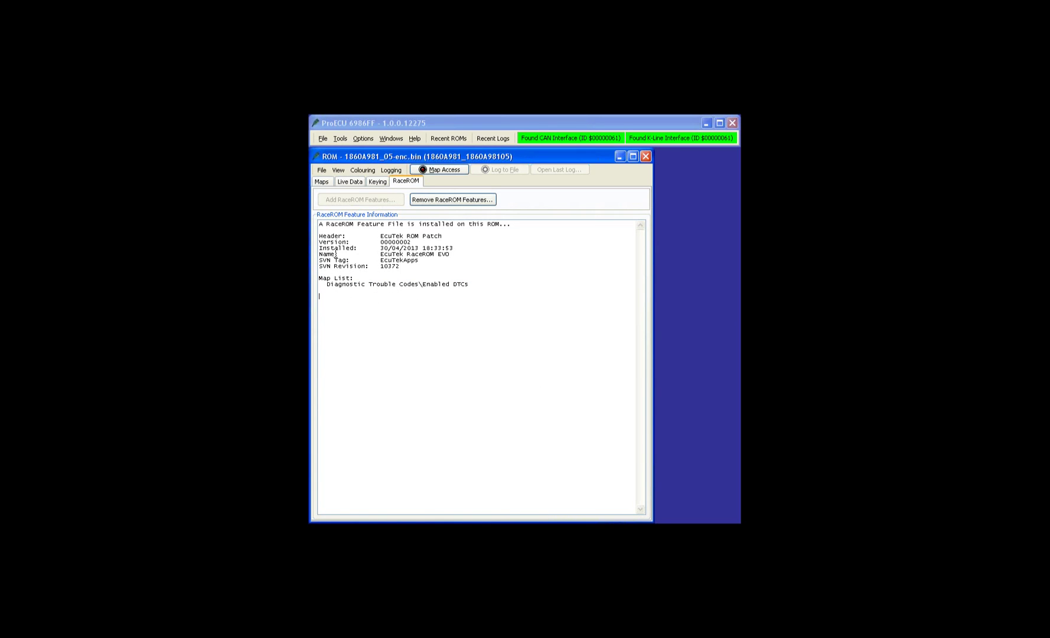
- Open the Enabled DTCs map from the DTC Editor class of maps and select the P0031 Historic code
left_click(322, 181)
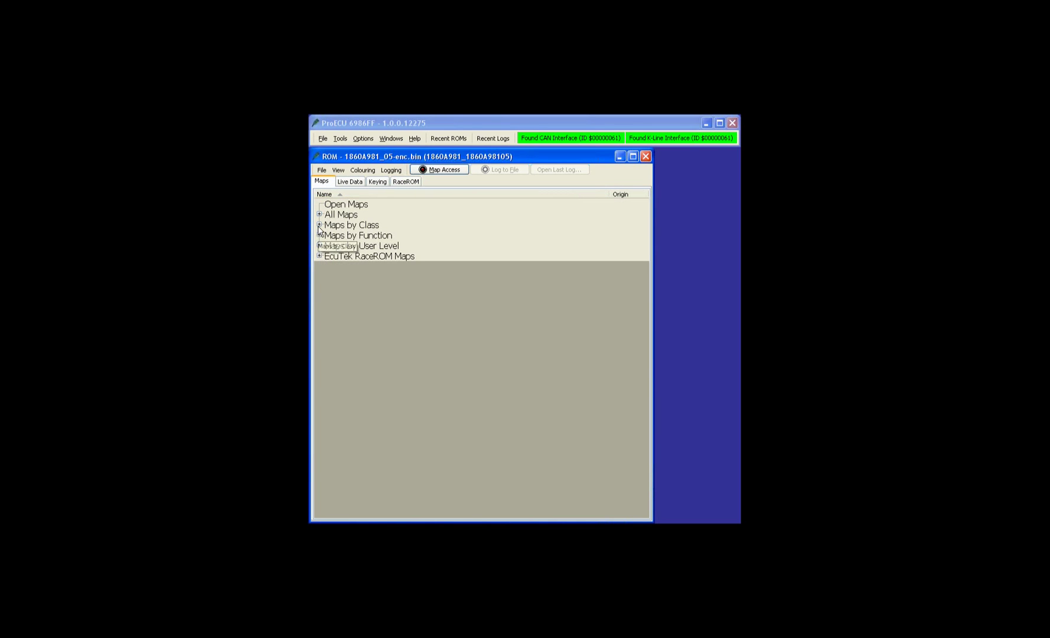
left_click(319, 225)
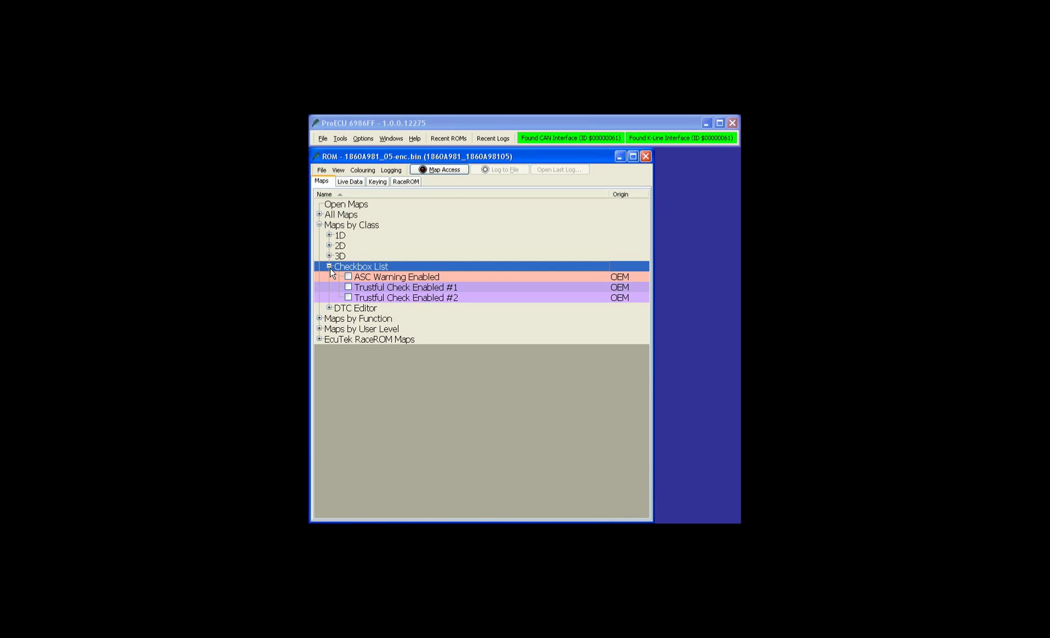
key("Down")
key("Down")
key("Down")
key("Down")
key("Right")
key("Down")
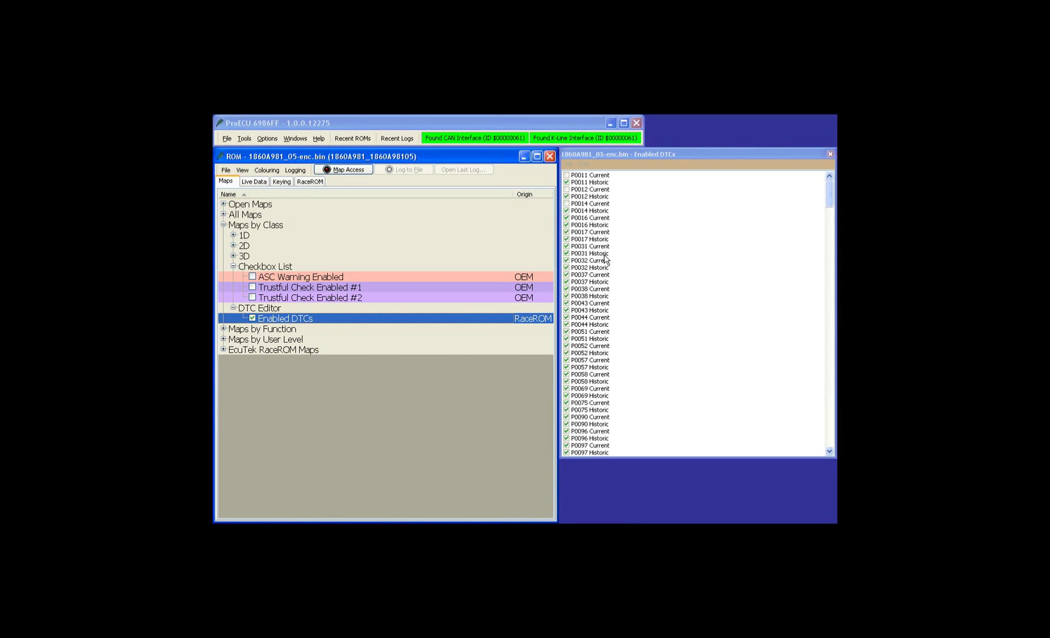
left_click(604, 254)
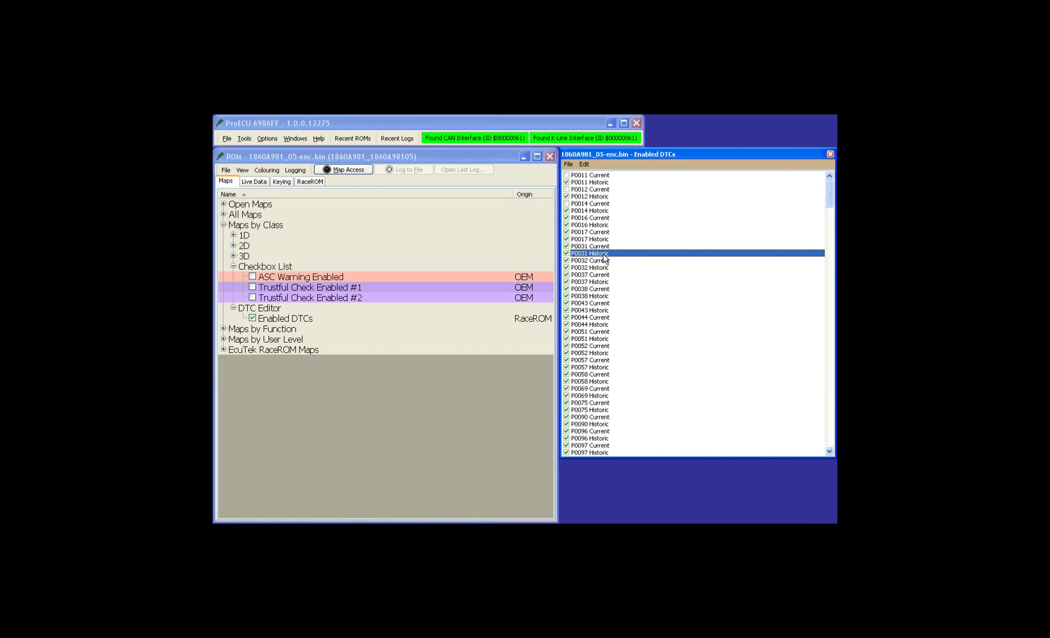
- Look up the Mitsubishi EVO X DTC list document among the EVO10 help files without opening it
left_click(319, 138)
mouse_move(378, 149)
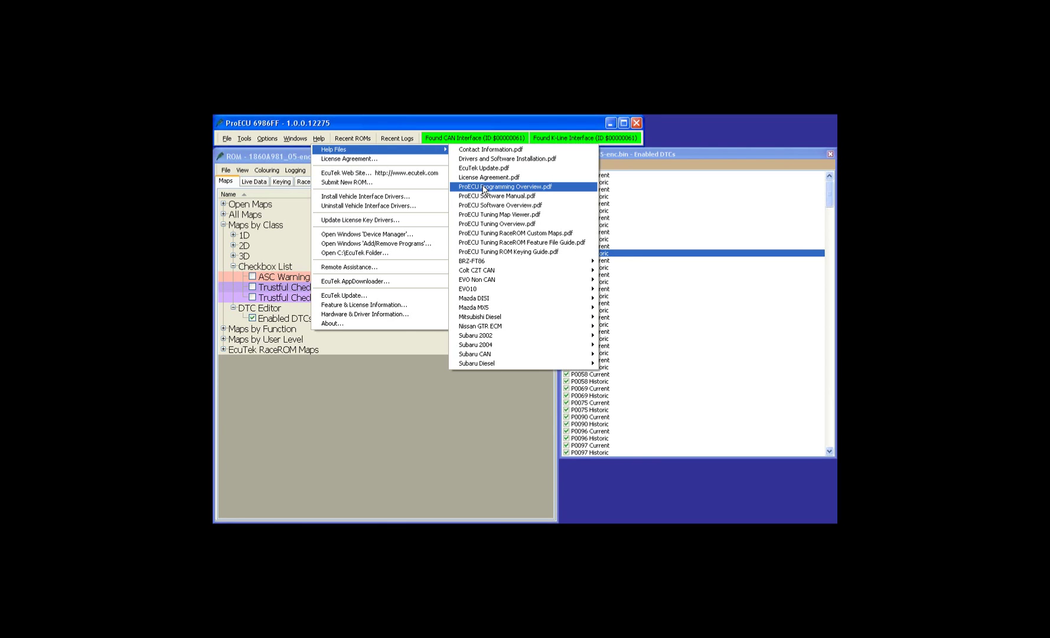
mouse_move(506, 295)
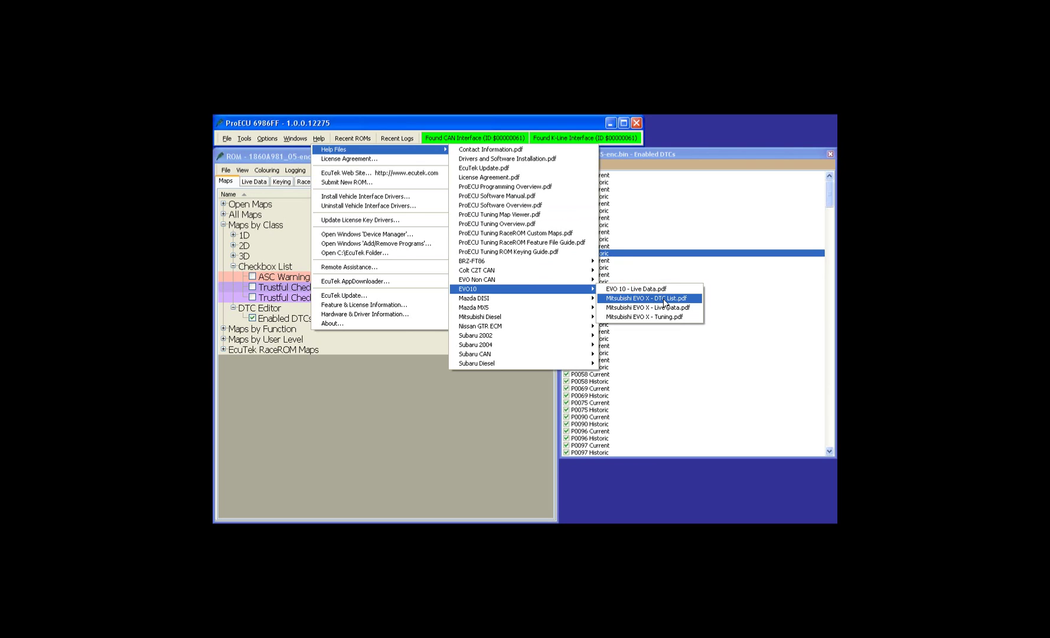
left_click(560, 129)
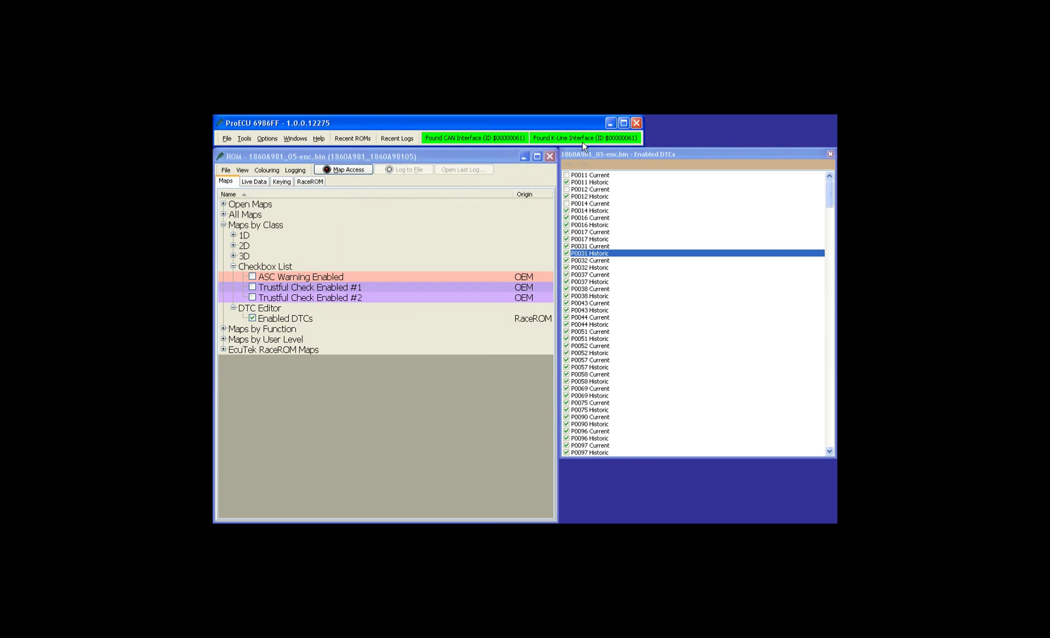
- Examine the EcuTek-origin parameters in the ROM's live data, down to Boost
left_click(254, 183)
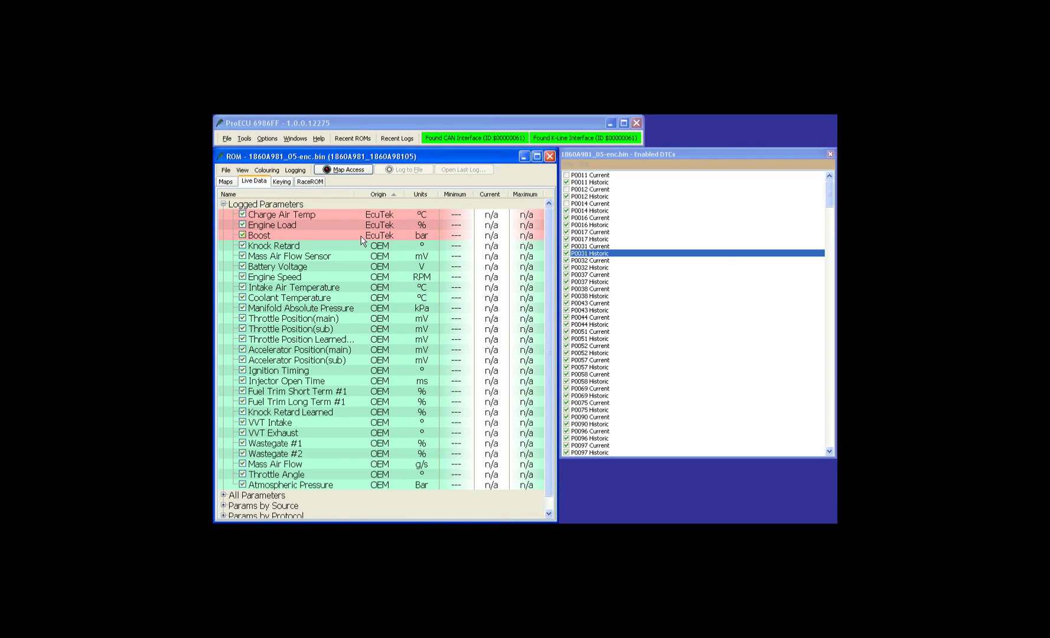
left_click(362, 236)
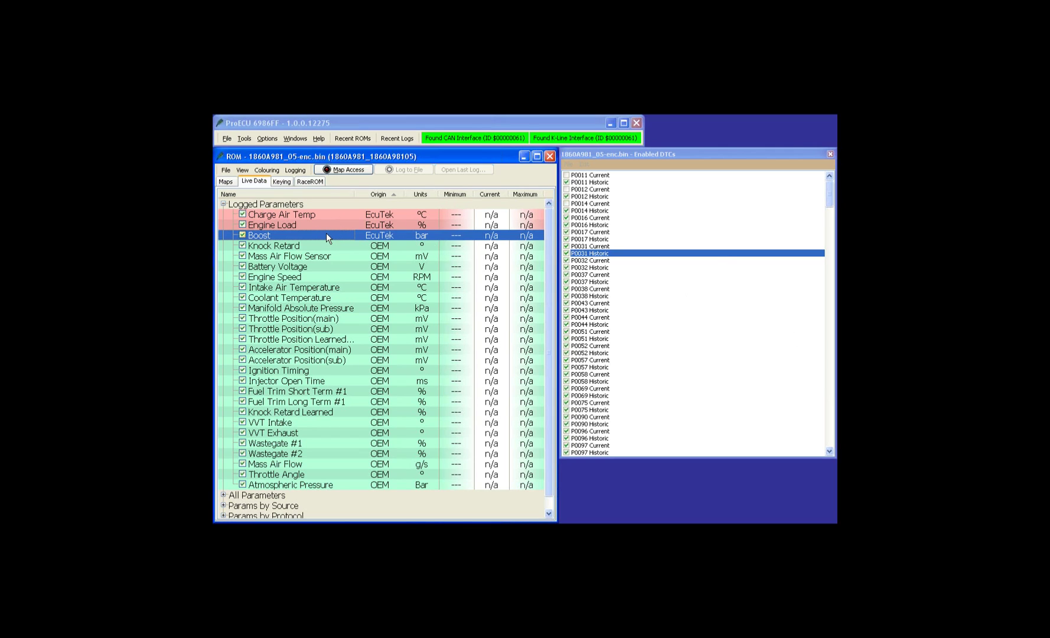
- Find the Enabled DTCs map in the Diagnostic Trouble Codes group of EcuTek RaceROM Maps, then return to the live data
left_click(226, 182)
left_click(224, 351)
left_click(234, 359)
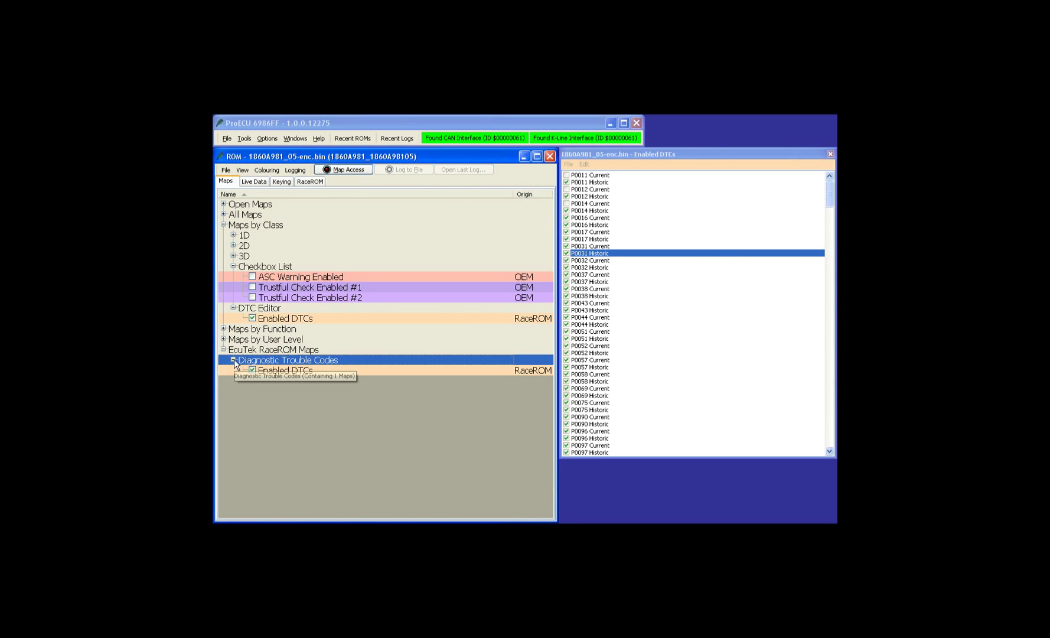
left_click(288, 369)
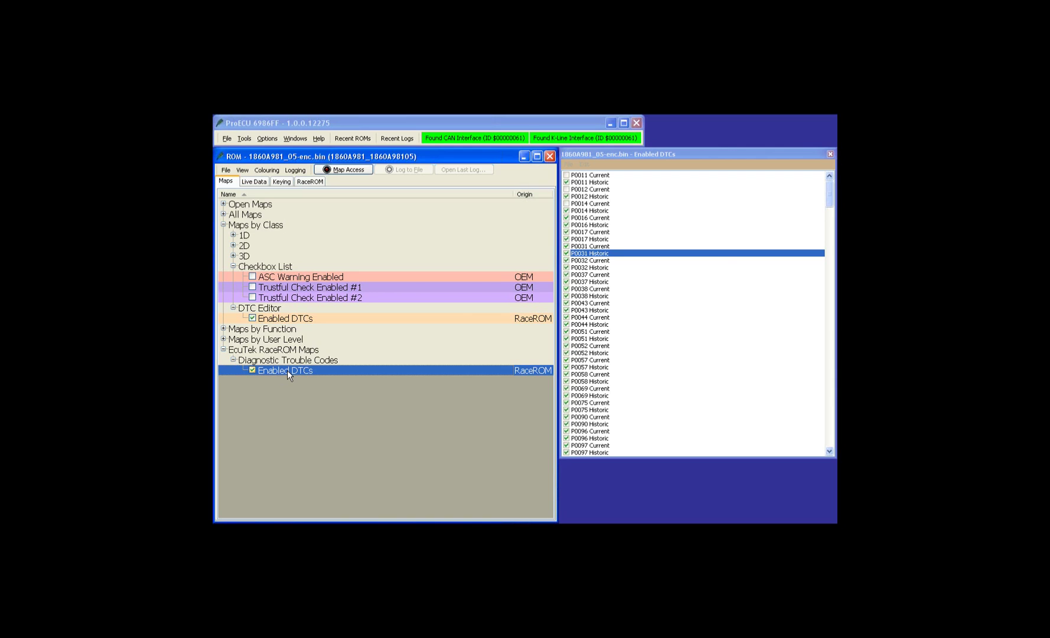
left_click(260, 186)
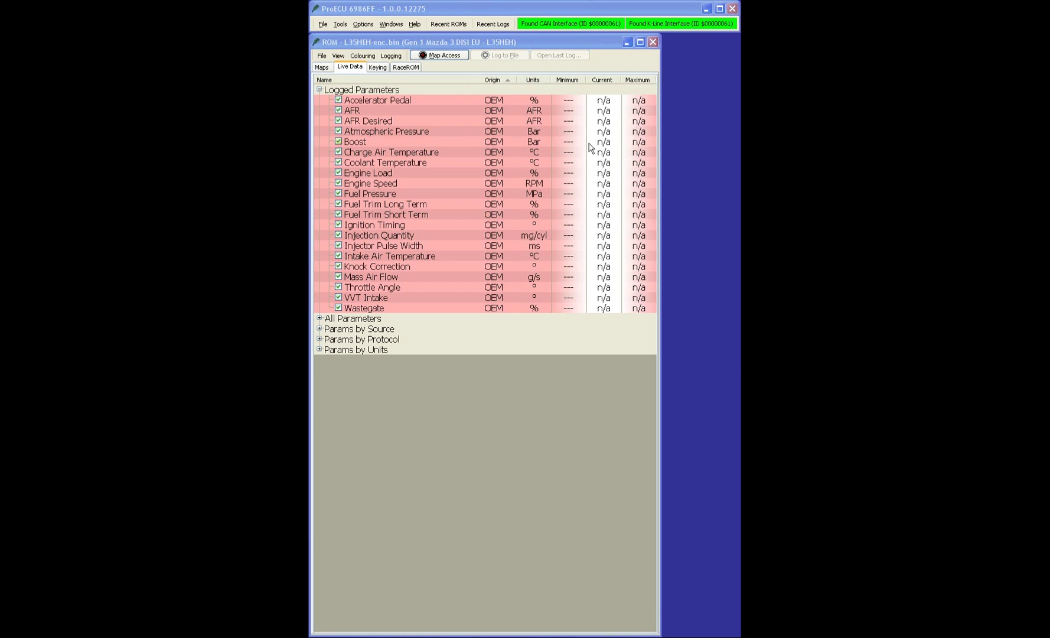
- Shorten the L35HEH-enc.bin ROM window and add the EcuTek Mazda Security feature file to the ROM
left_click(655, 634)
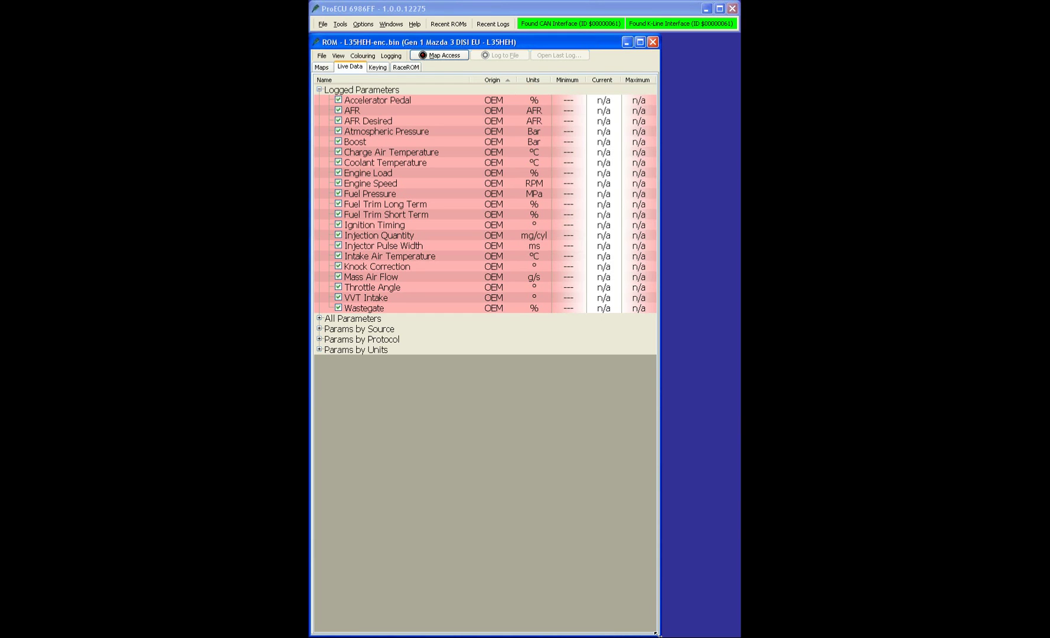
left_click_drag(655, 634, 684, 401)
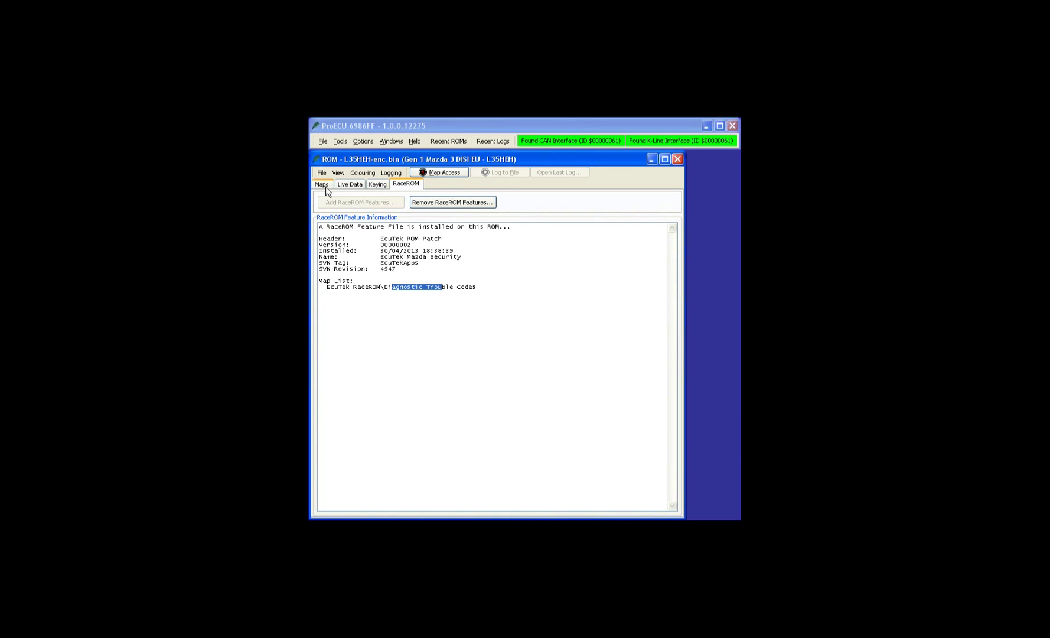
- Sort the Mazda ROM's live data by origin and examine the expanded All Parameters list
left_click(339, 188)
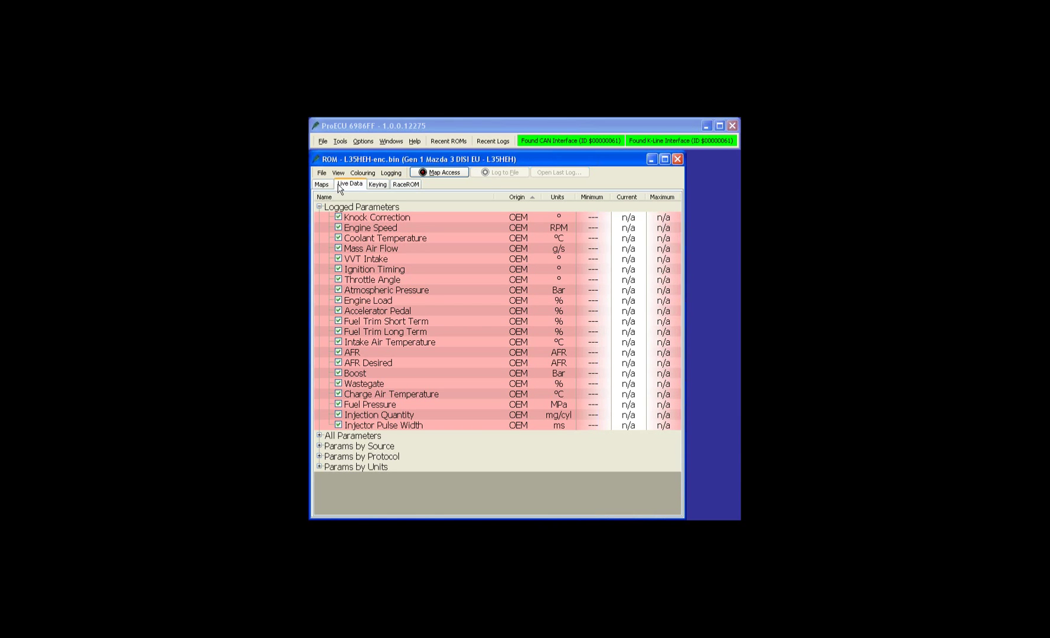
left_click(515, 197)
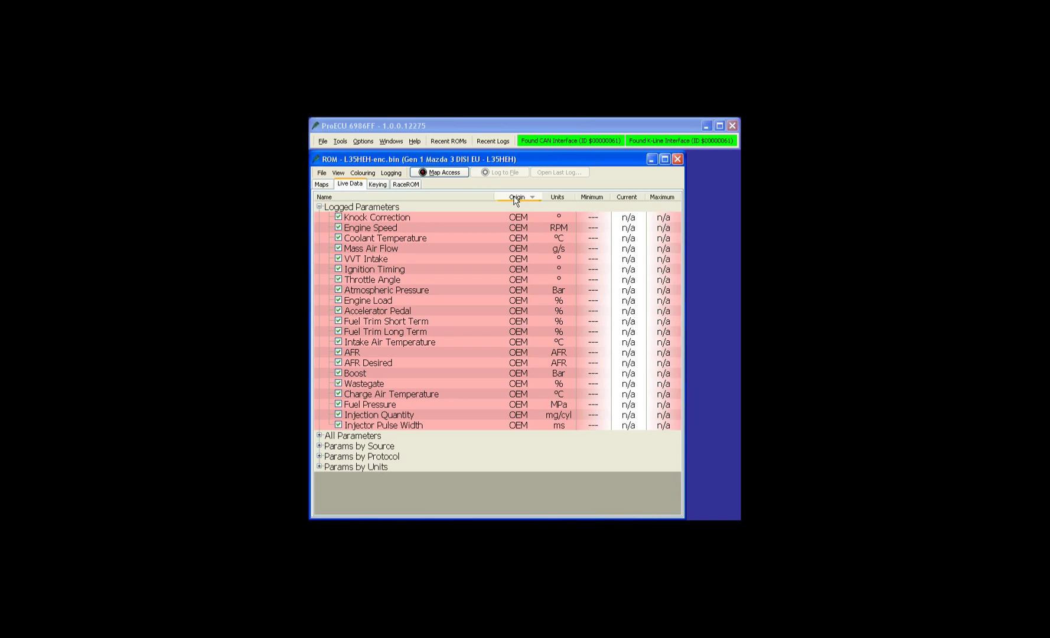
left_click(320, 435)
left_click(517, 197)
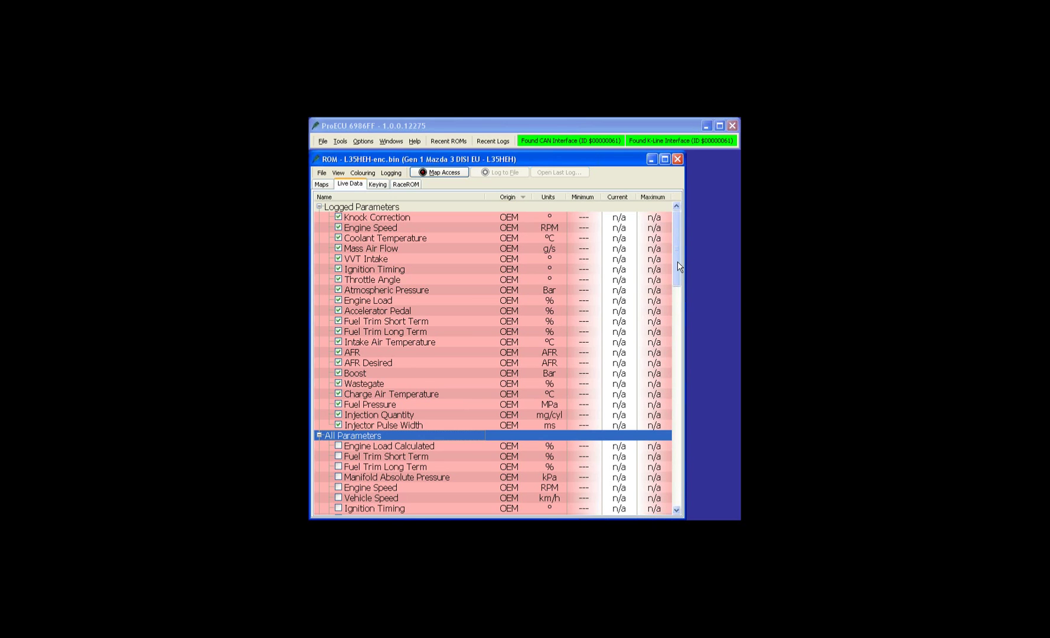
left_click_drag(678, 261, 683, 290)
- Open the Diagnostic Trouble Codes map from EcuTek RaceROM Maps and inspect its codes down to P0121 A
left_click(322, 185)
left_click(320, 258)
left_click(329, 268)
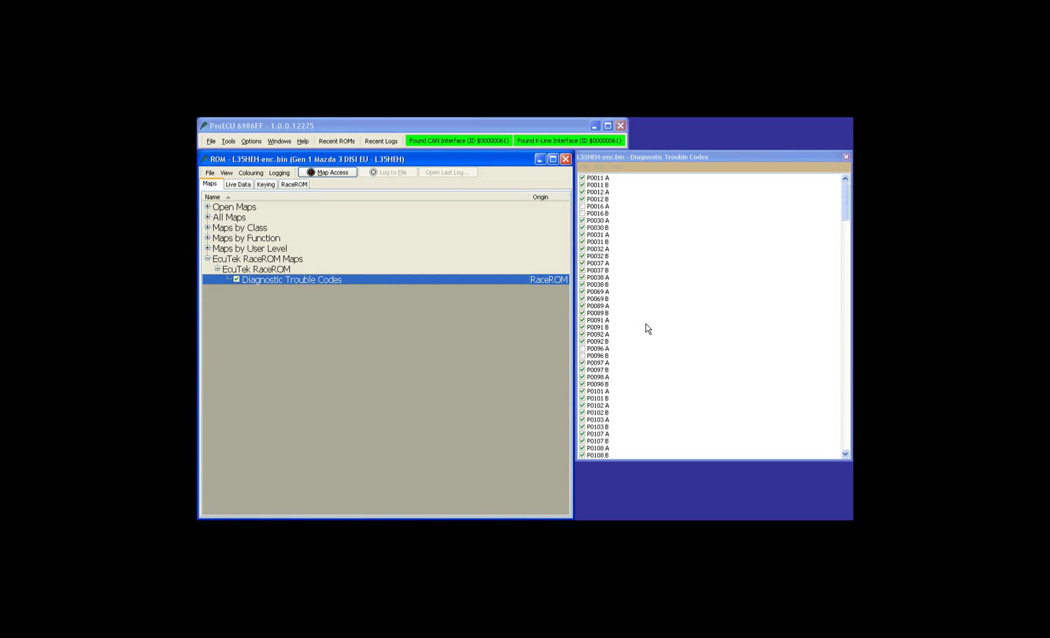
left_click(647, 327)
scroll(650, 349, "down", 8)
left_click(655, 377)
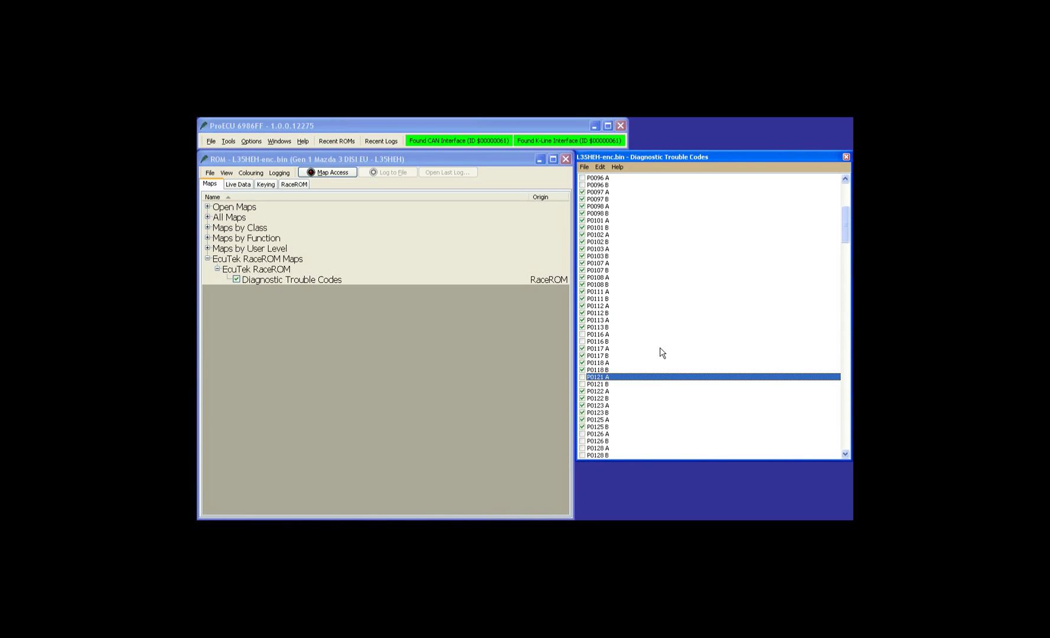
- Close the Diagnostic Trouble Codes map and narrow the Mazda ROM window slightly
left_click(236, 279)
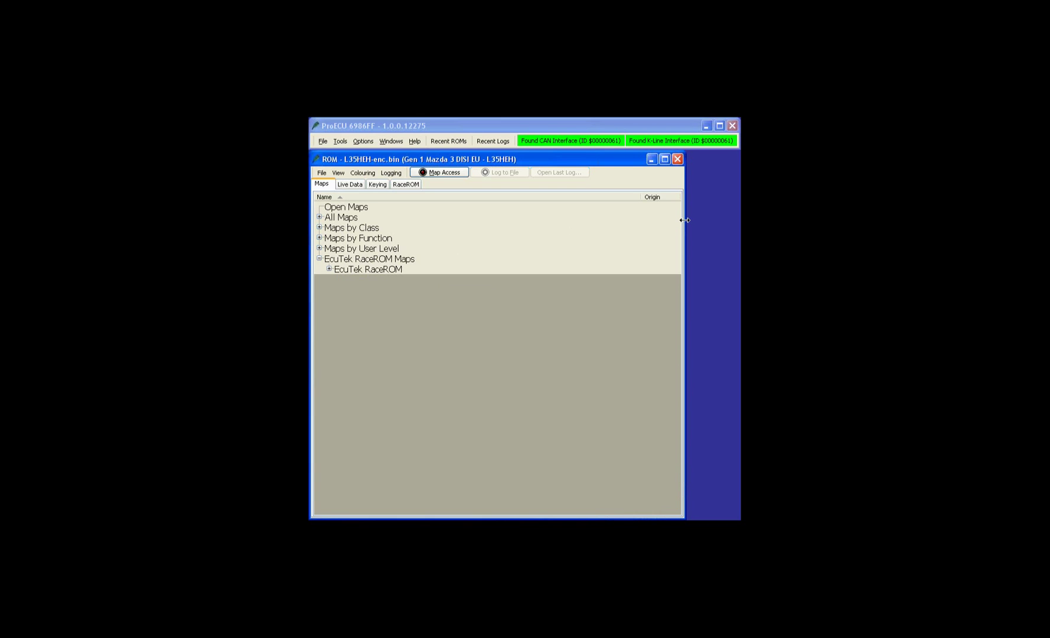
left_click_drag(685, 220, 662, 220)
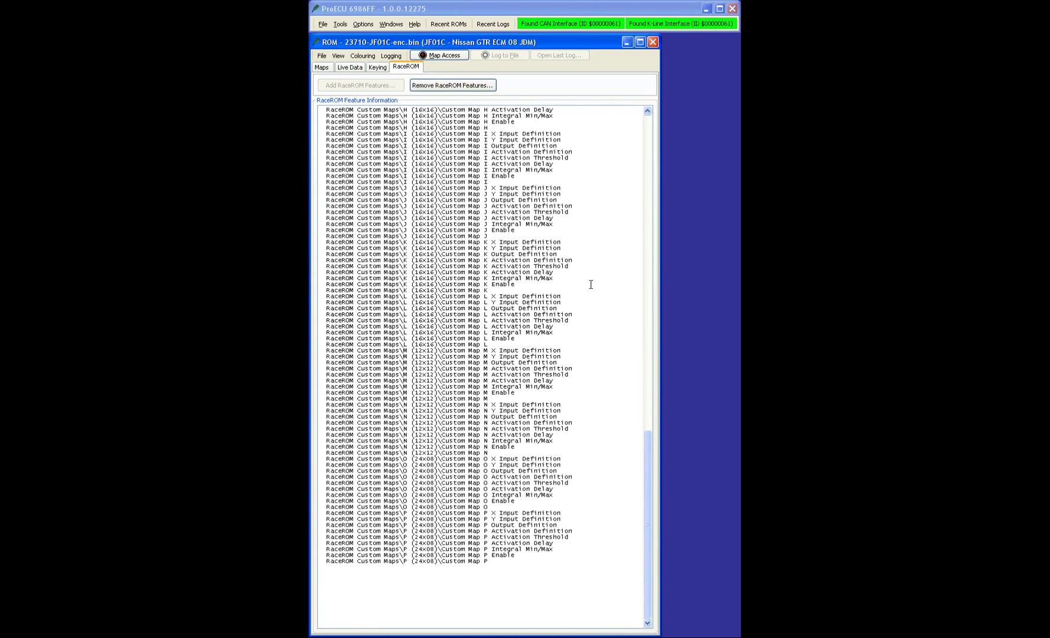
- Show the live data of the 23710-JF01C-enc.bin ROM and widen the Origin column to fit its heading
left_click(350, 68)
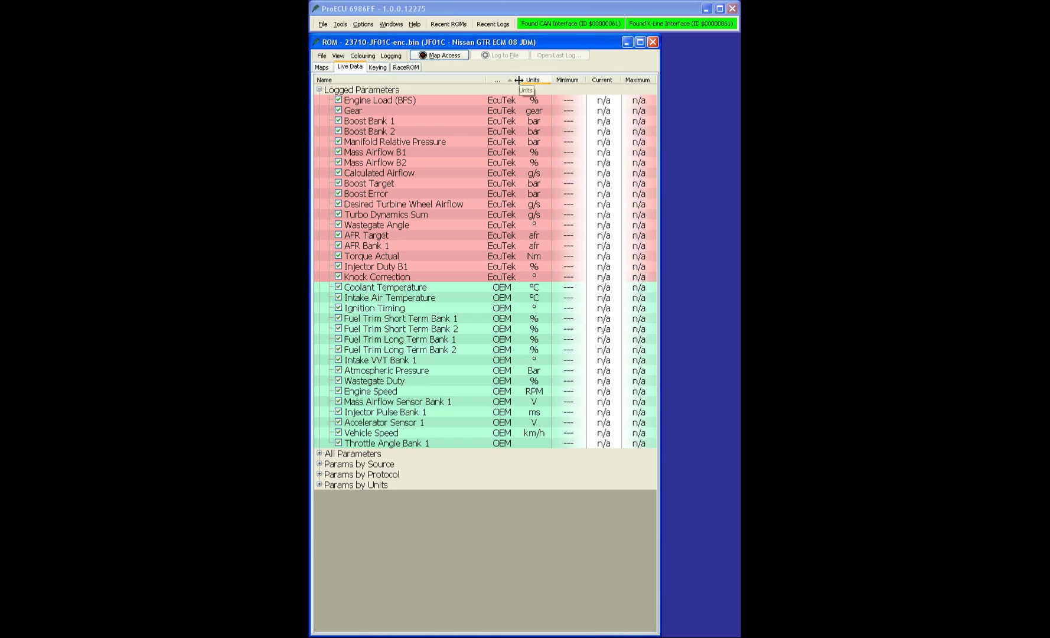
double_click(520, 82)
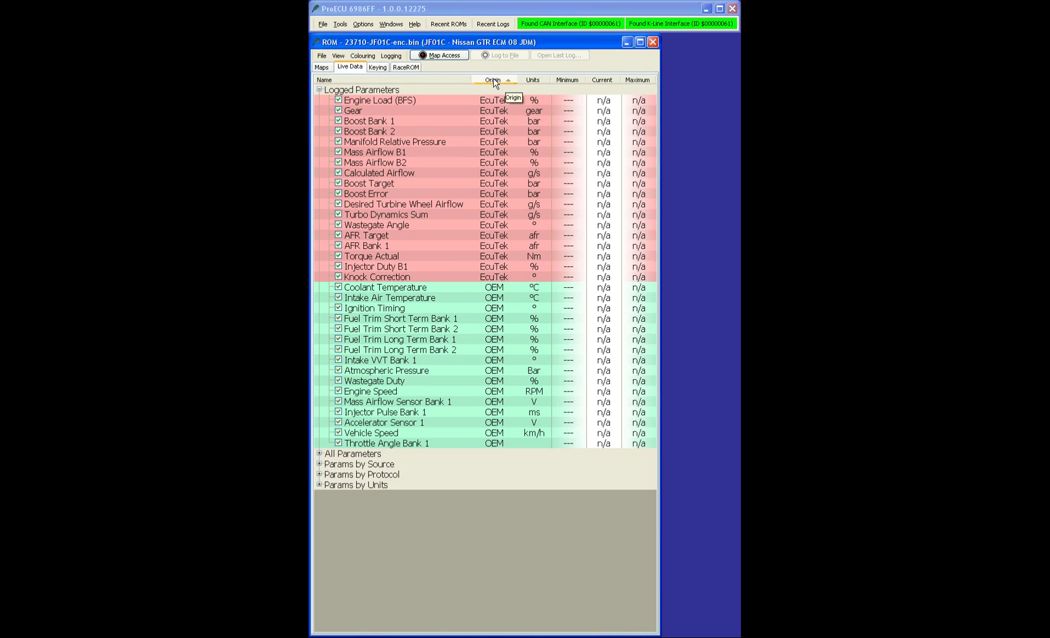
- Examine the EcuTek-origin parameters from Wastegate Angle up to Manifold Relative Pressure and shorten the ROM window
left_click(505, 228)
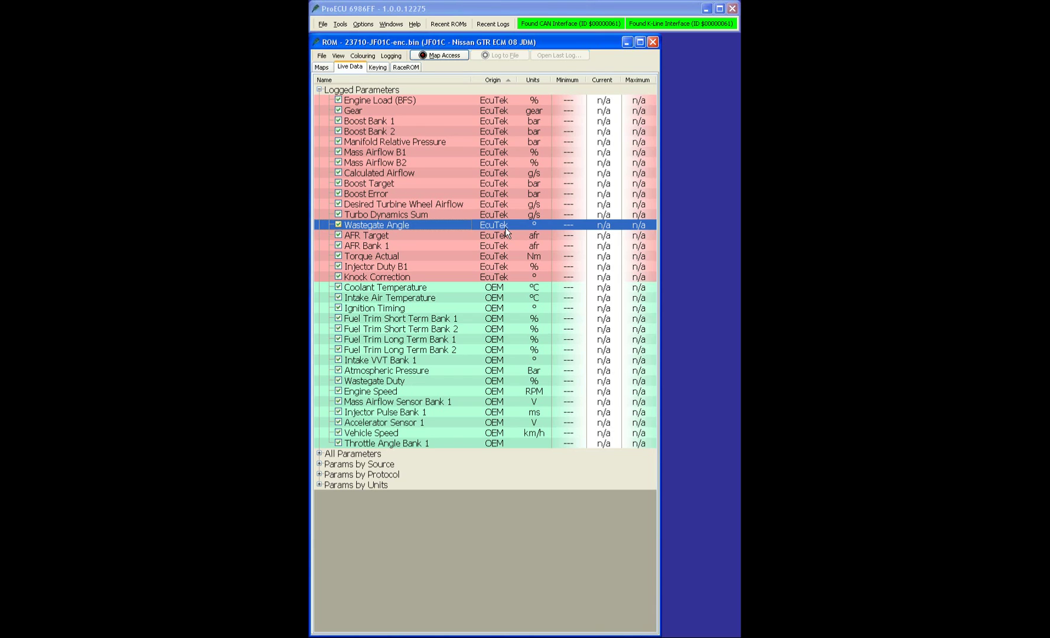
key("Up")
key("Up")
key("Up")
key("Up")
key("Up")
key("Up")
key("Up")
key("Up")
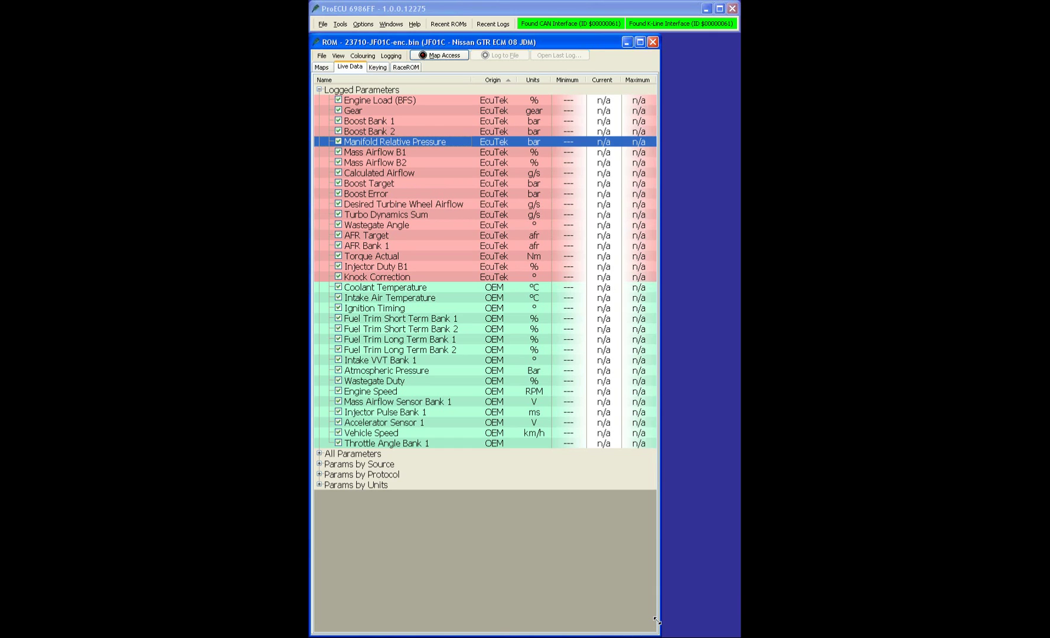
left_click_drag(657, 620, 667, 463)
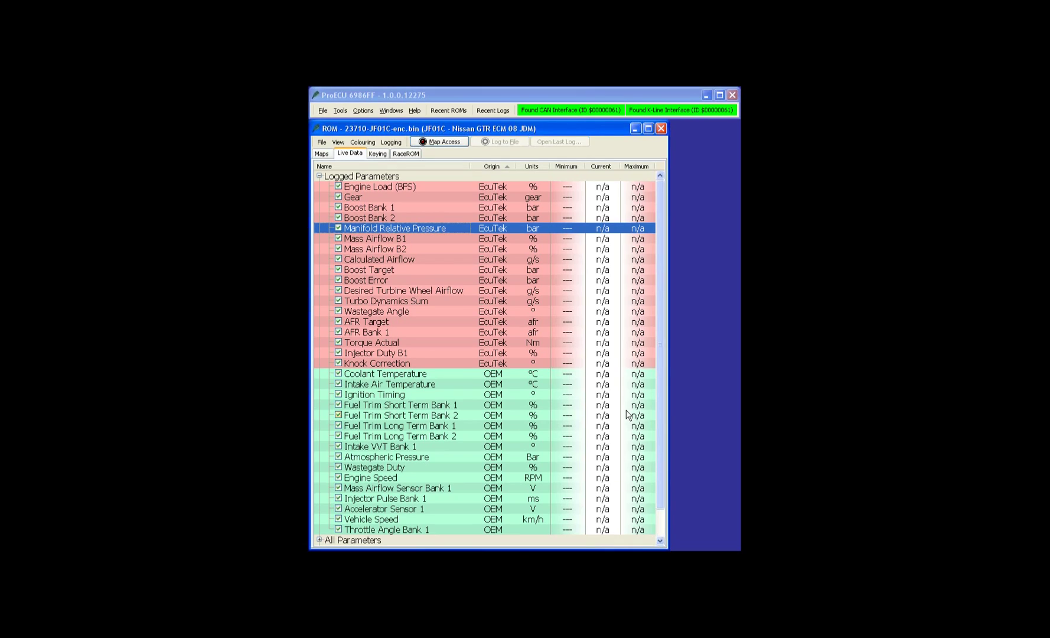